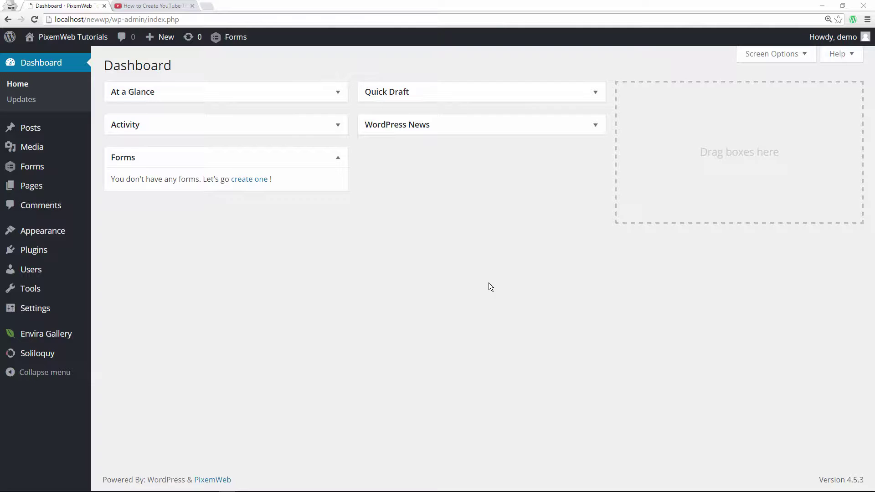
Start a new post titled 'My YouTube Video' and place the cursor in its body
mouse_move(53, 132)
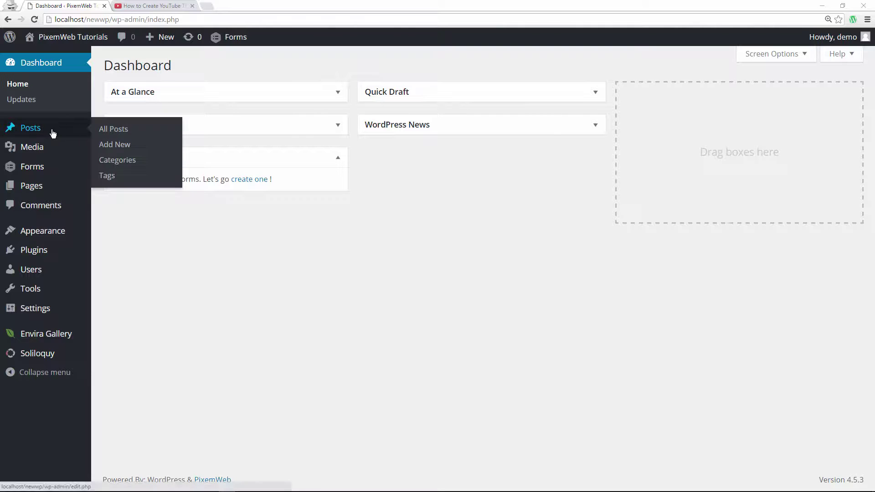
left_click(115, 144)
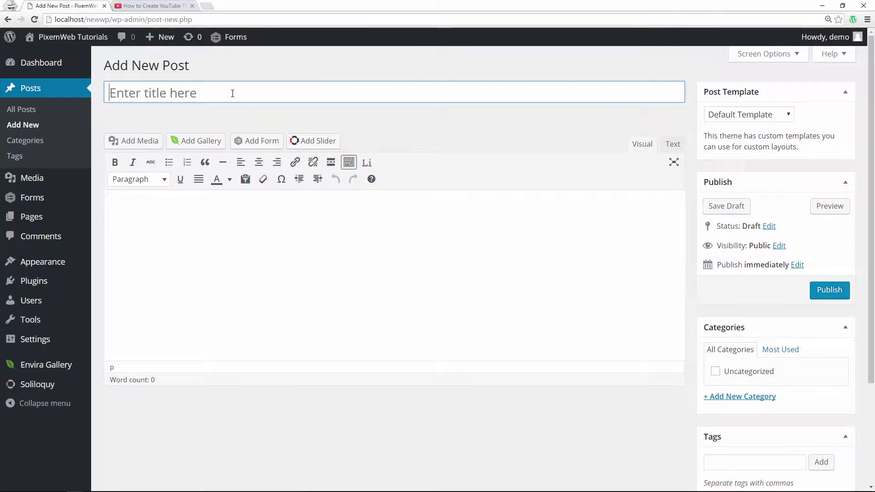
type("M")
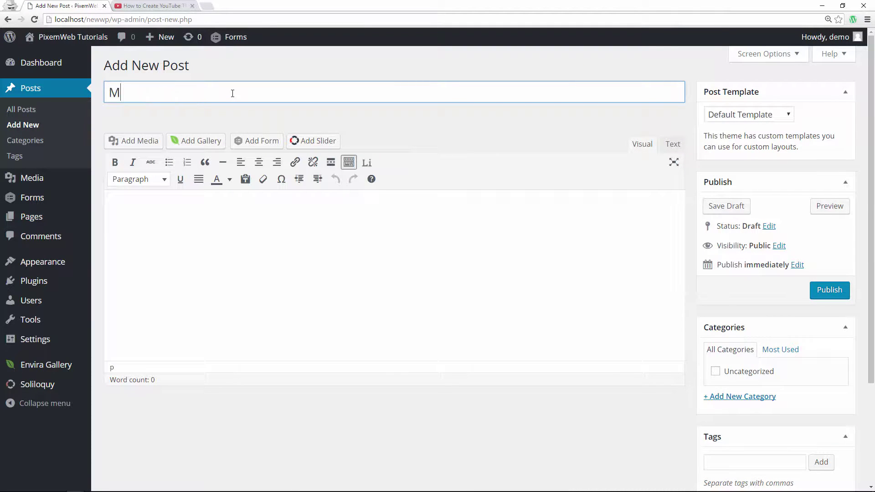
type("y YouTube Video")
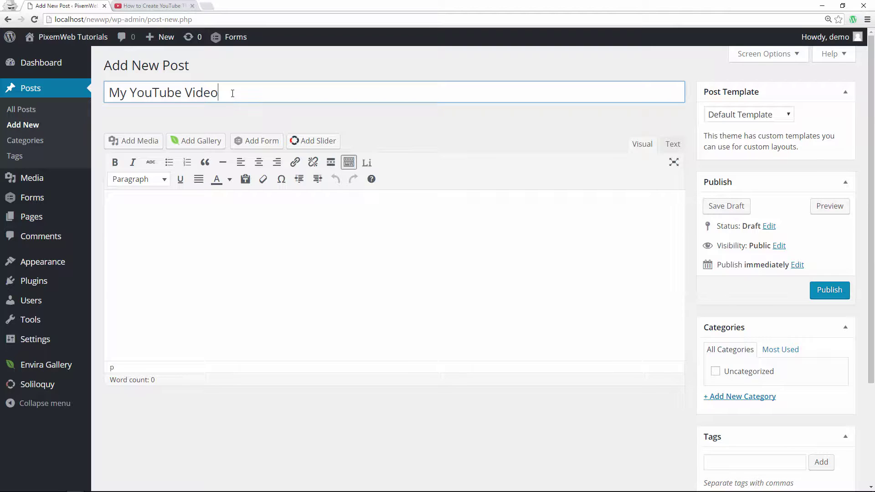
left_click(242, 228)
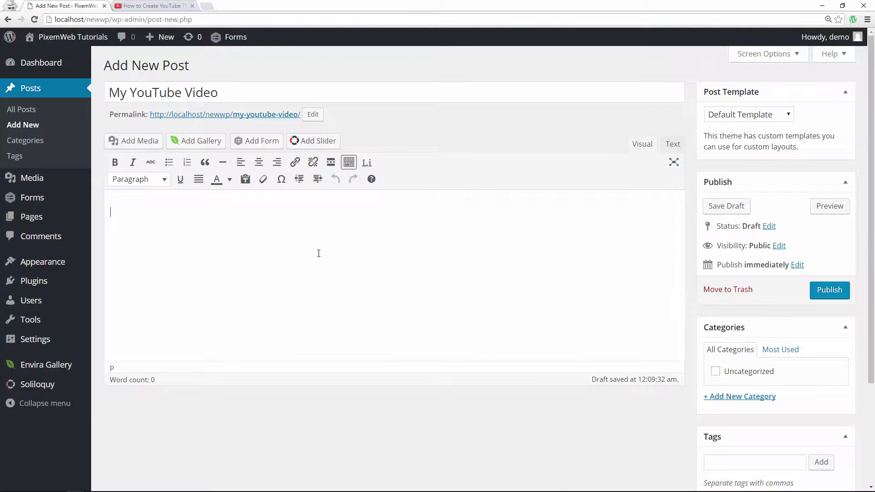
Scroll the editor page down and back up over the empty post body
scroll(325, 246, "down", 2)
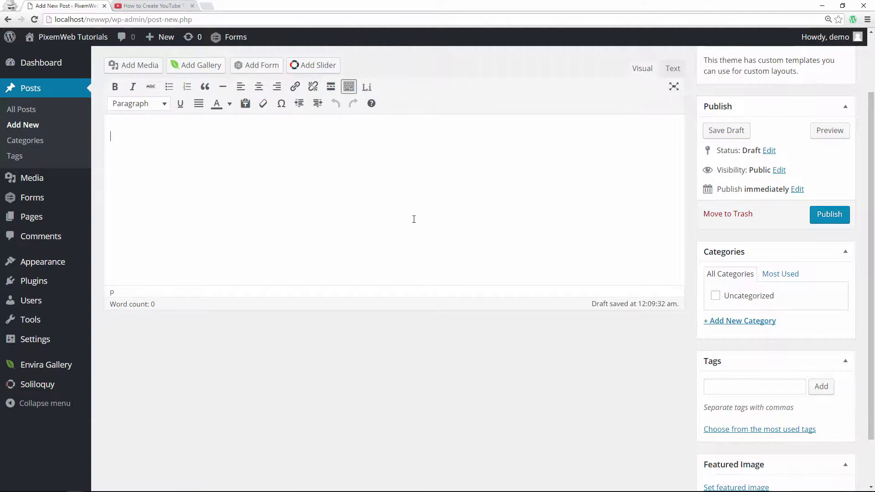
scroll(414, 219, "up", 2)
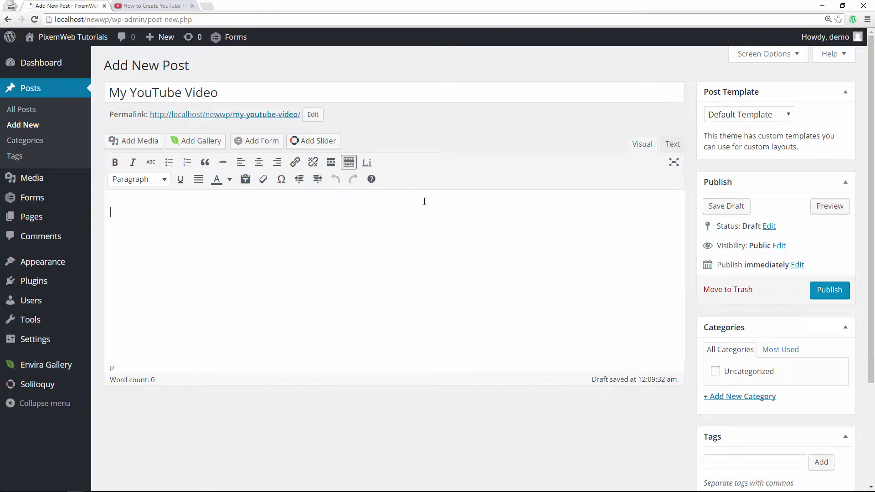
Insert 500 words of lorem ipsum into the post body, replacing the default 130
left_click(368, 164)
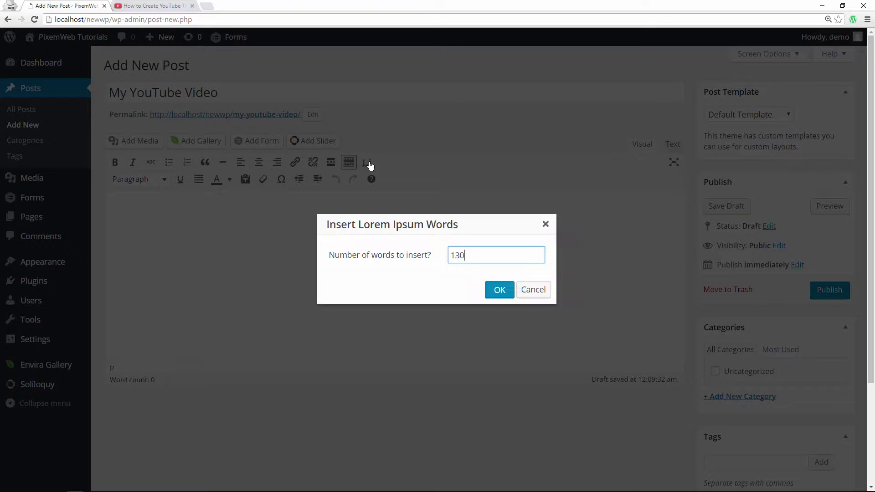
double_click(498, 254)
type("500")
left_click(500, 290)
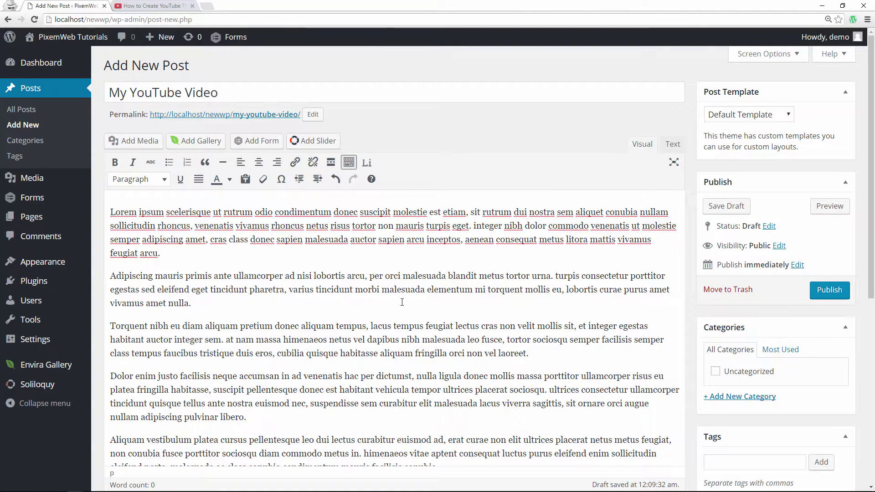
Look over the inserted placeholder text and save the post as a draft
scroll(419, 290, "down", 7)
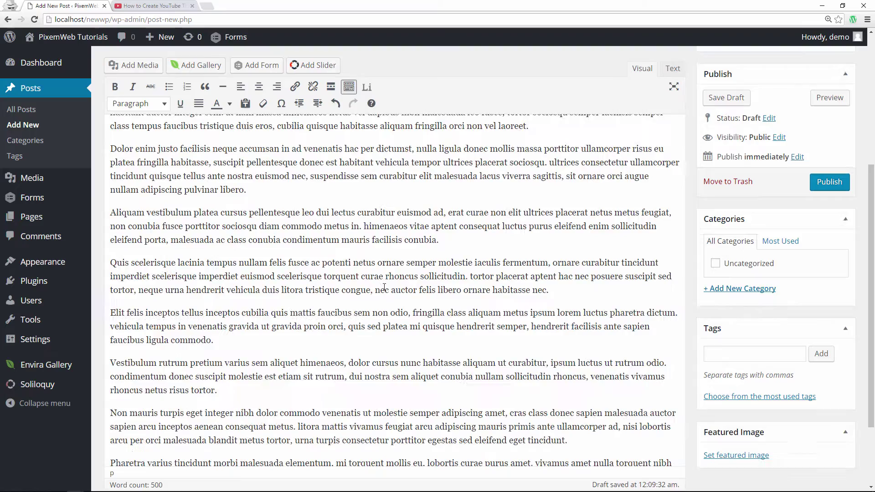
scroll(372, 294, "up", 7)
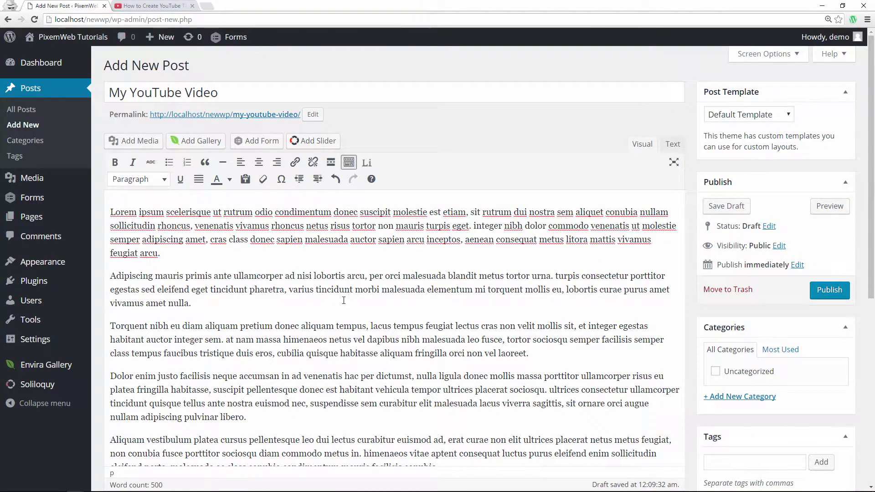
scroll(289, 283, "down", 2)
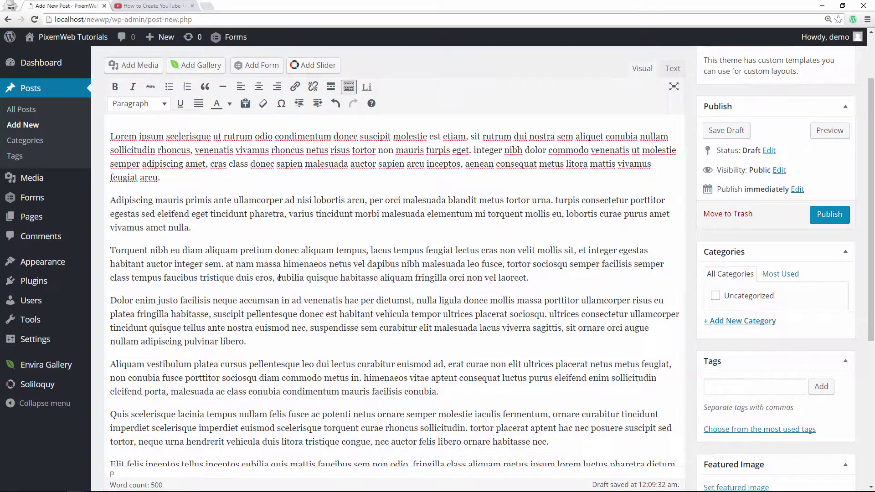
scroll(278, 277, "down", 5)
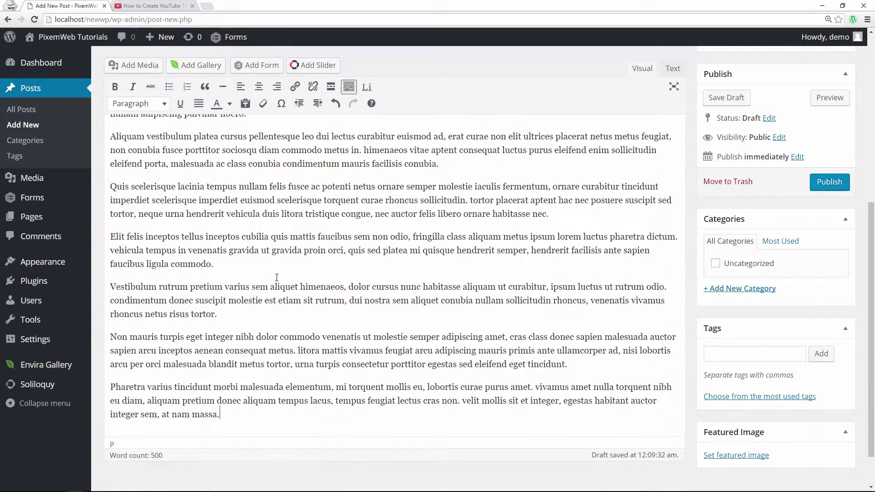
scroll(276, 277, "up", 7)
scroll(361, 277, "down", 3)
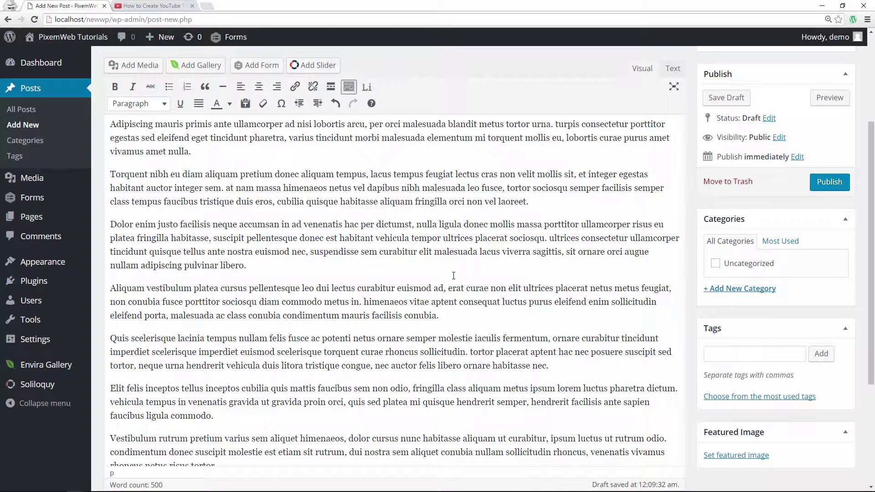
scroll(451, 278, "up", 3)
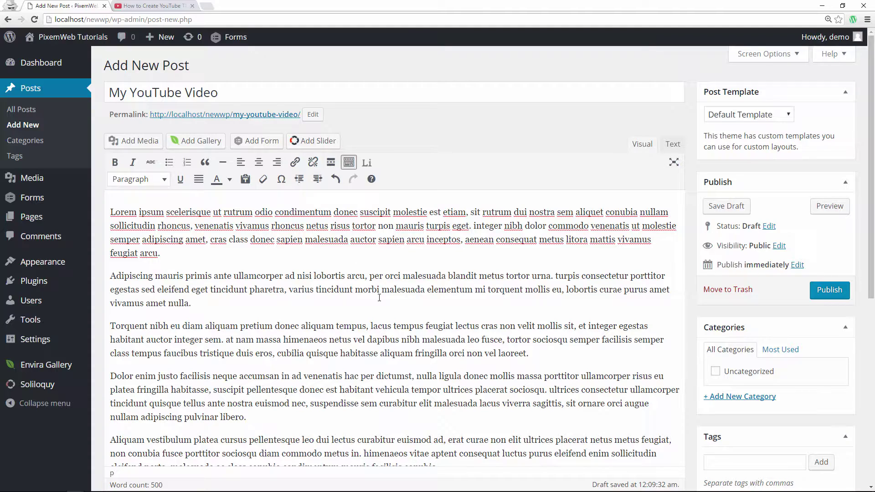
scroll(380, 298, "down", 2)
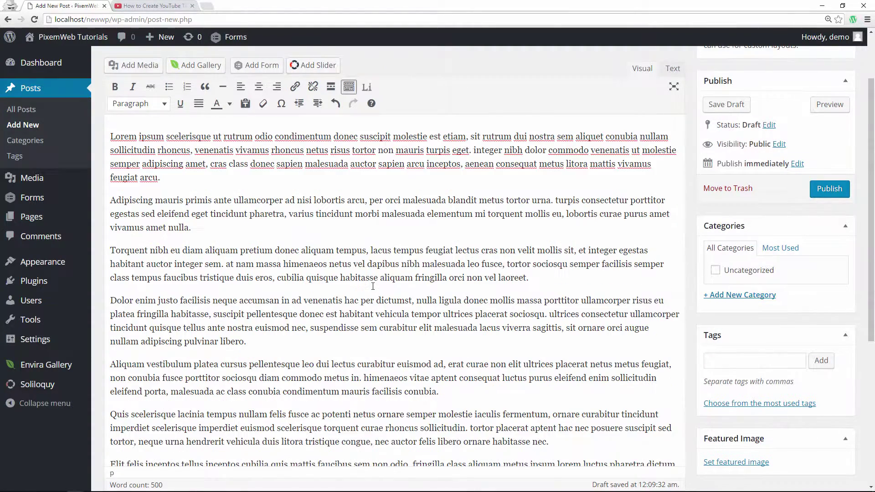
left_click(726, 105)
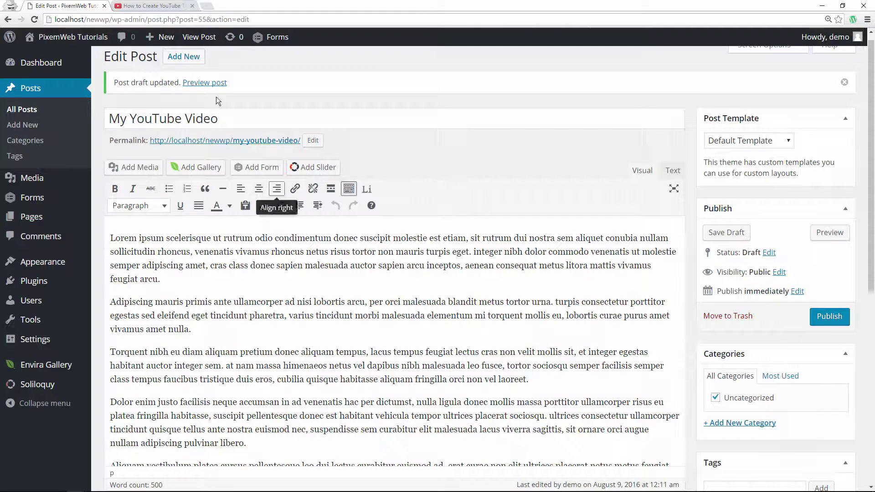
left_click(158, 10)
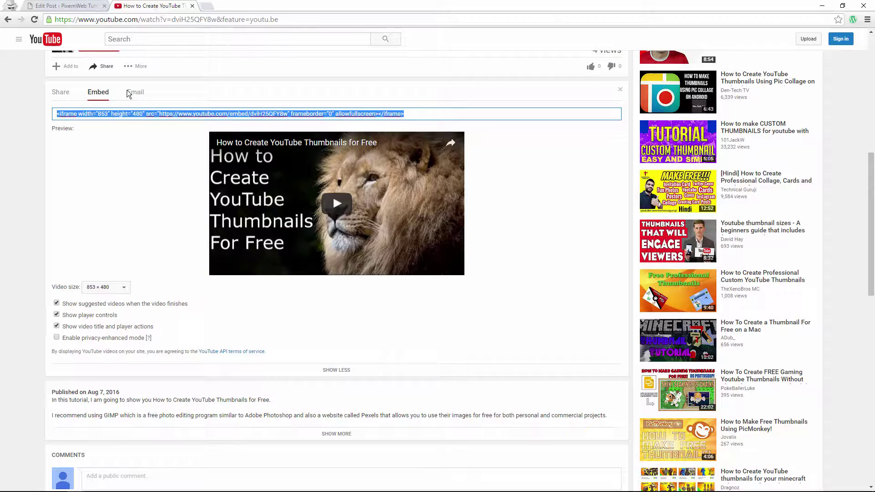
left_click(60, 93)
scroll(67, 191, "up", 5)
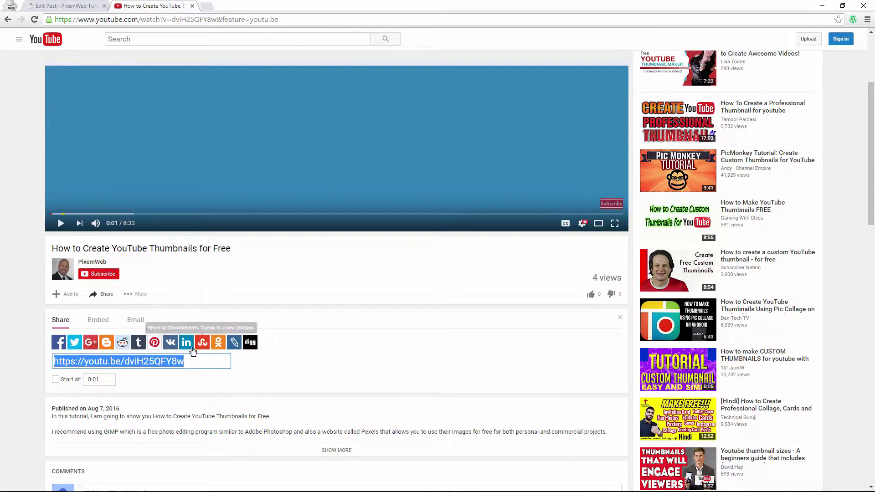
right_click(170, 361)
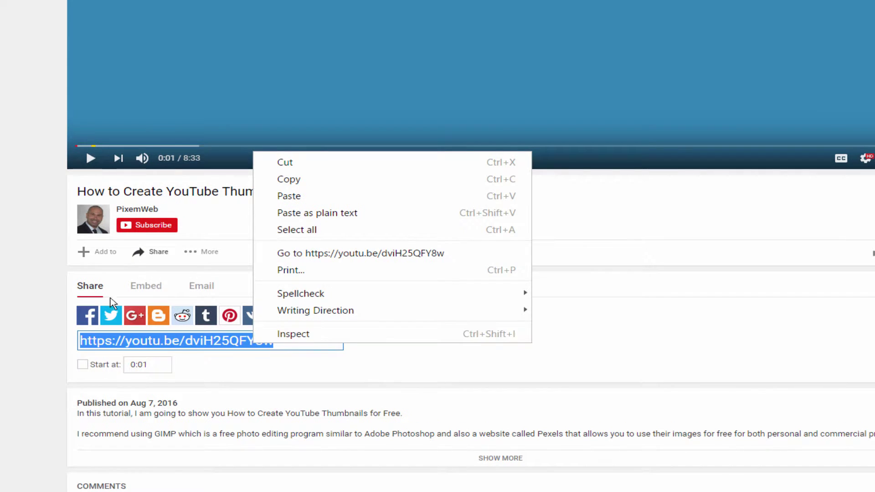
left_click(60, 279)
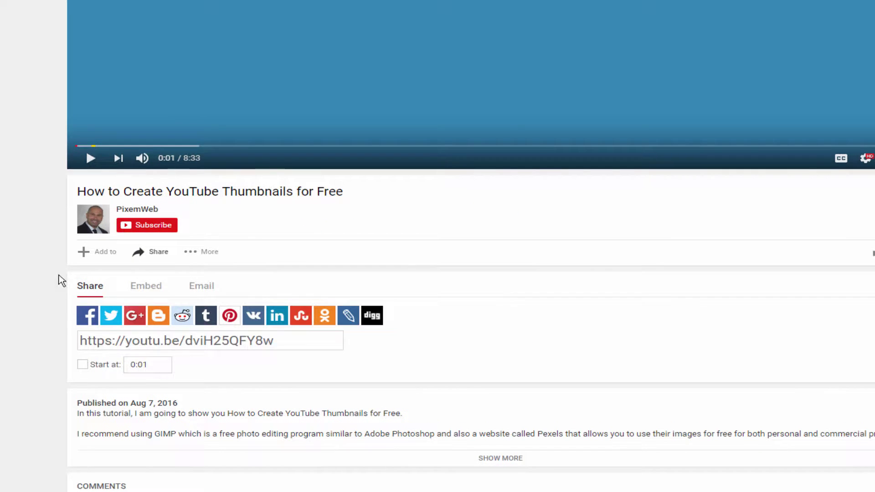
left_click(150, 258)
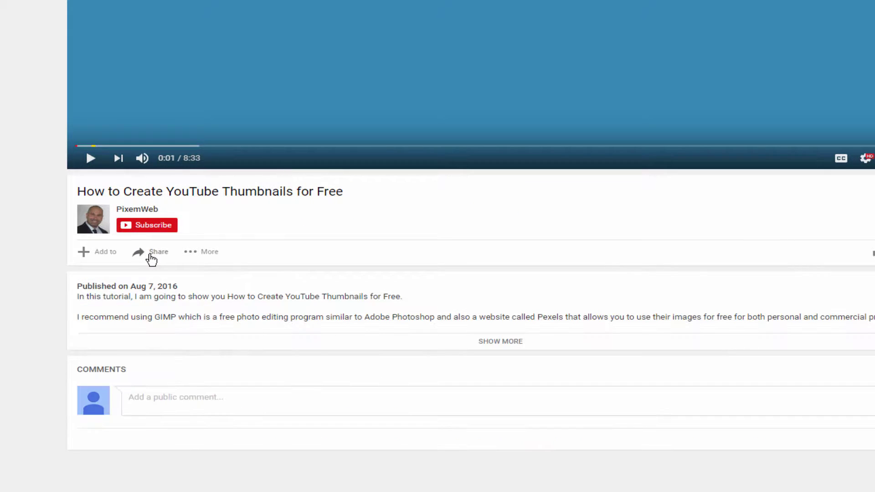
left_click(148, 257)
left_click(146, 346)
right_click(146, 347)
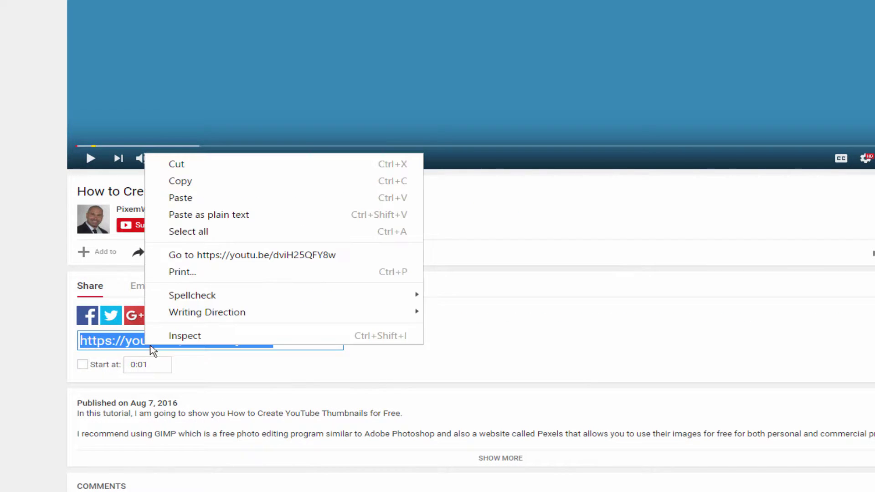
left_click(188, 182)
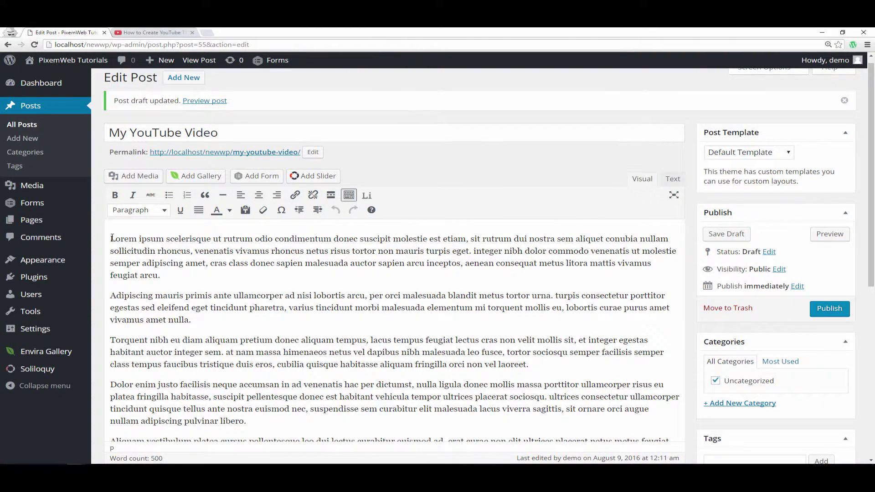
left_click(112, 238)
key("Return")
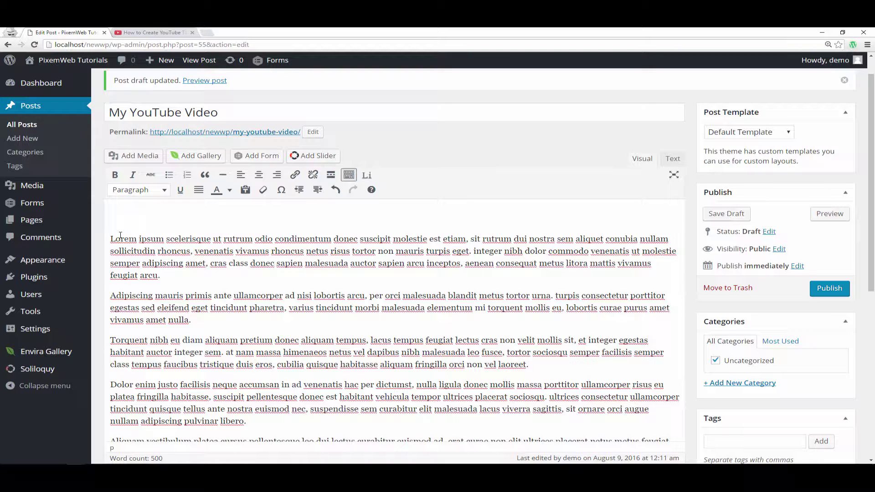
key("ctrl+v")
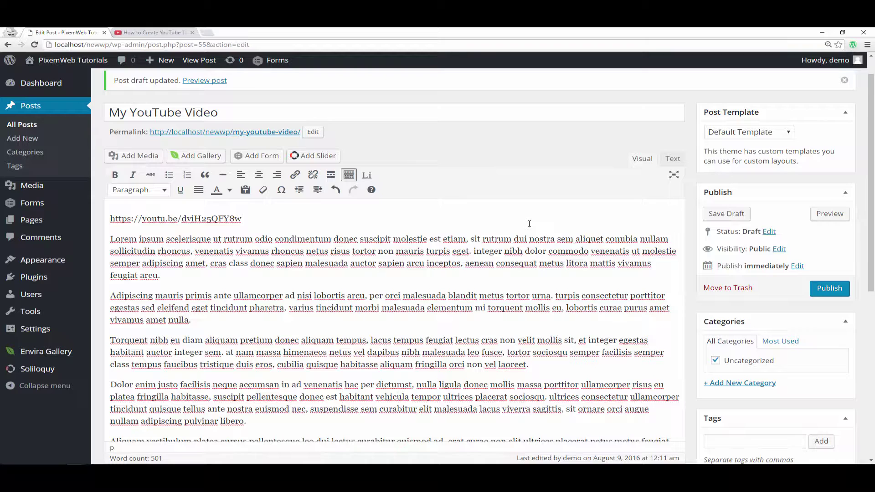
left_click(830, 214)
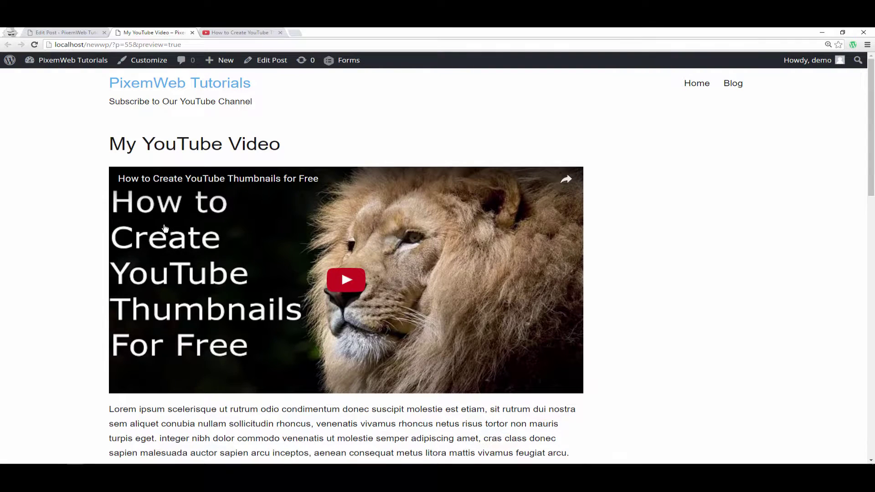
Scroll the preview to check the 'How to Create YouTube Thumbnails for Free' player sits above the text
scroll(508, 272, "down", 3)
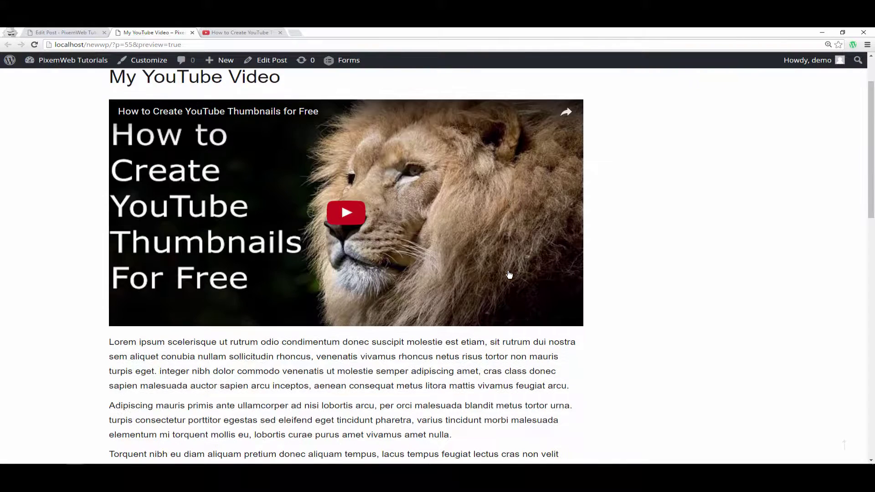
scroll(508, 274, "up", 3)
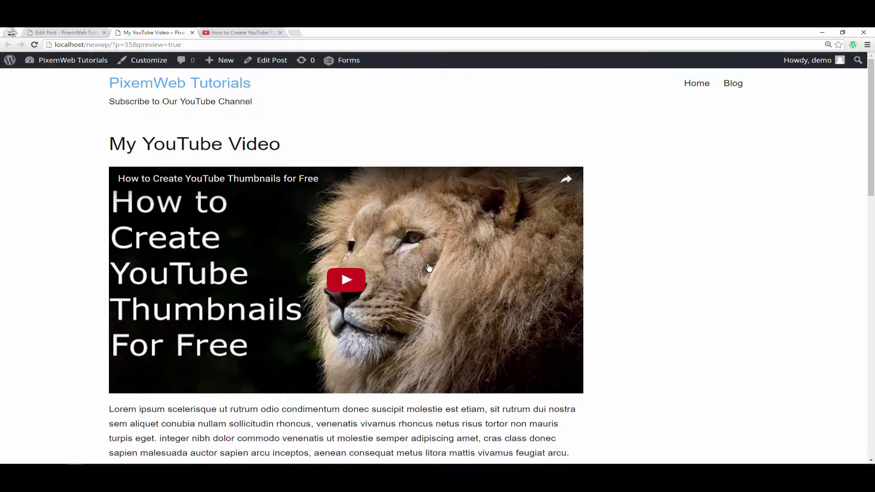
scroll(422, 273, "down", 3)
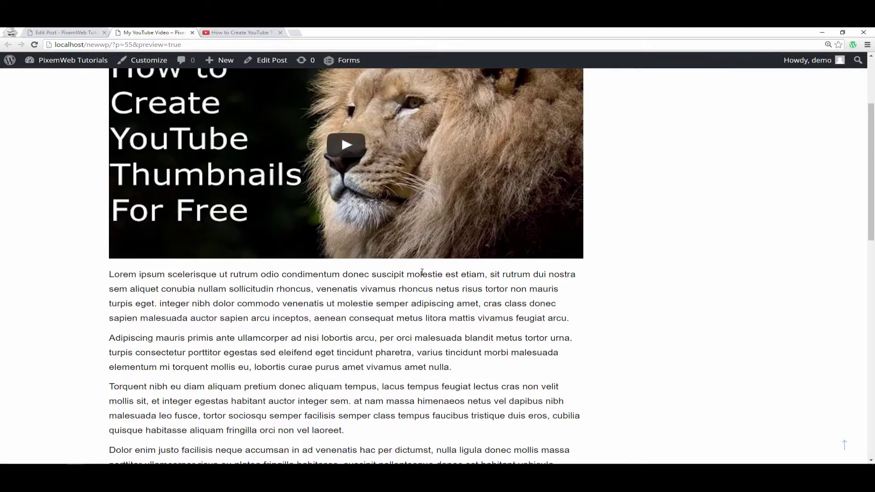
scroll(422, 272, "down", 1)
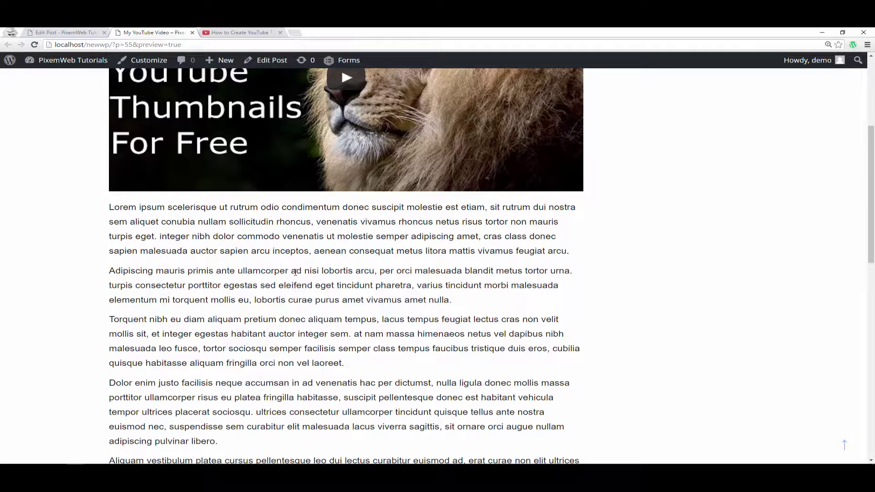
scroll(296, 272, "up", 1)
scroll(274, 274, "down", 1)
scroll(265, 264, "down", 2)
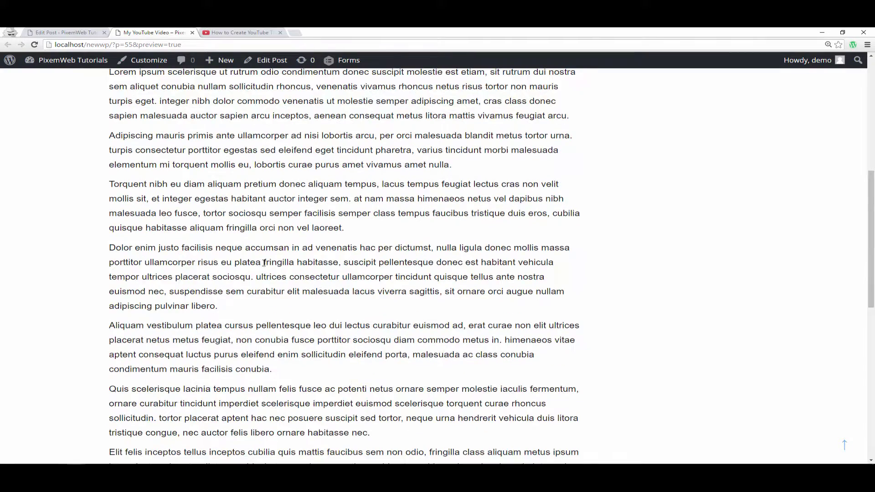
scroll(264, 263, "up", 5)
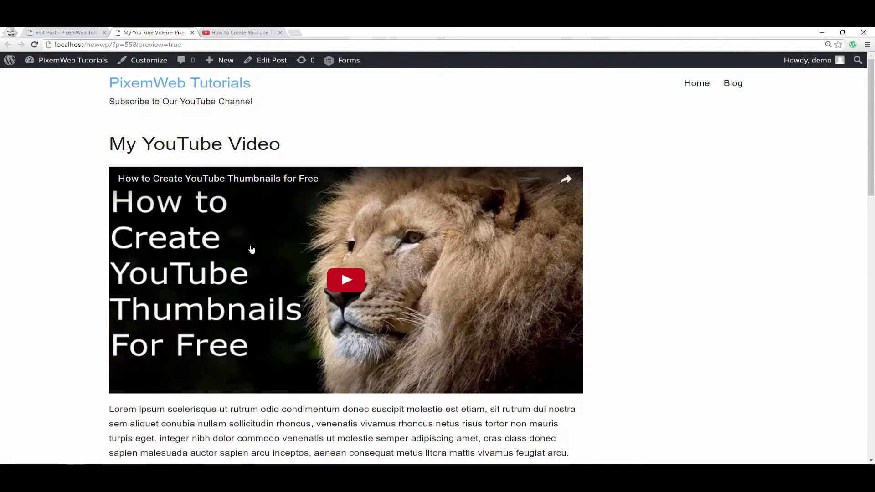
scroll(252, 250, "down", 4)
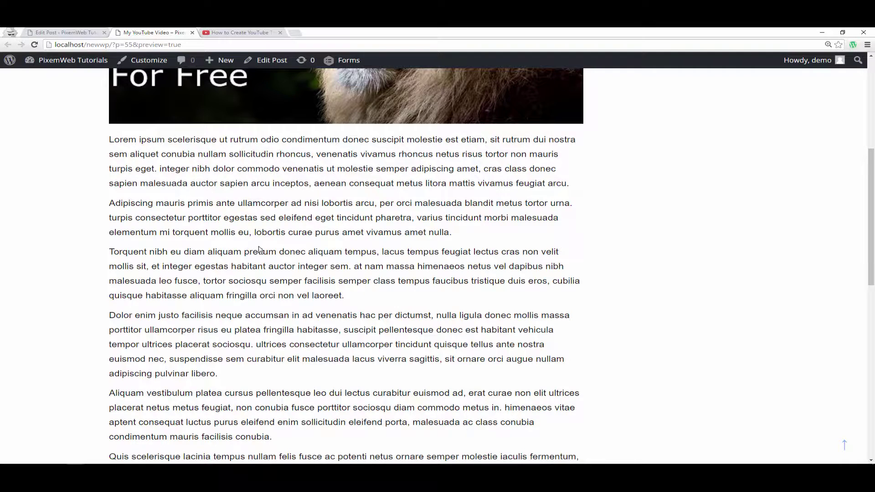
scroll(260, 250, "down", 4)
scroll(263, 251, "down", 2)
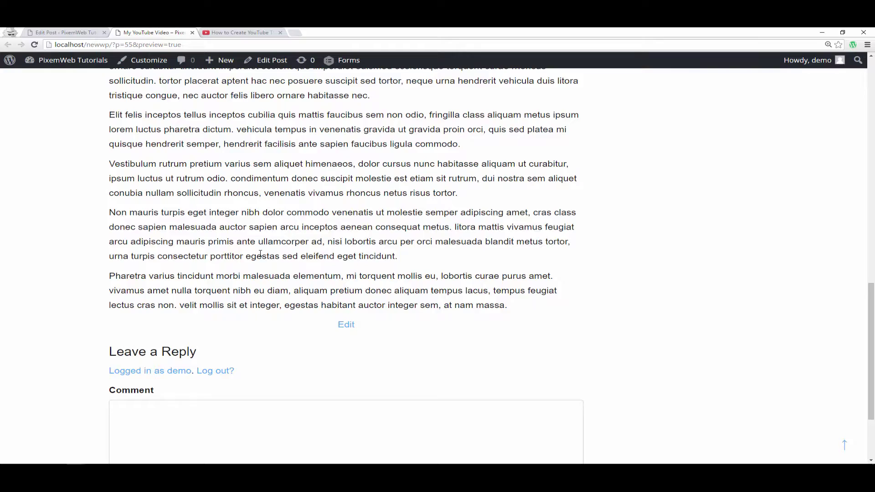
scroll(260, 253, "up", 10)
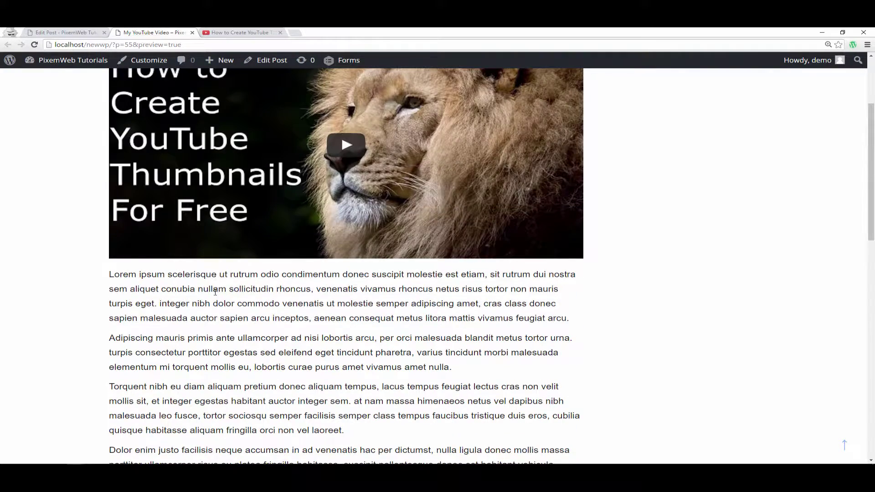
scroll(213, 330, "up", 2)
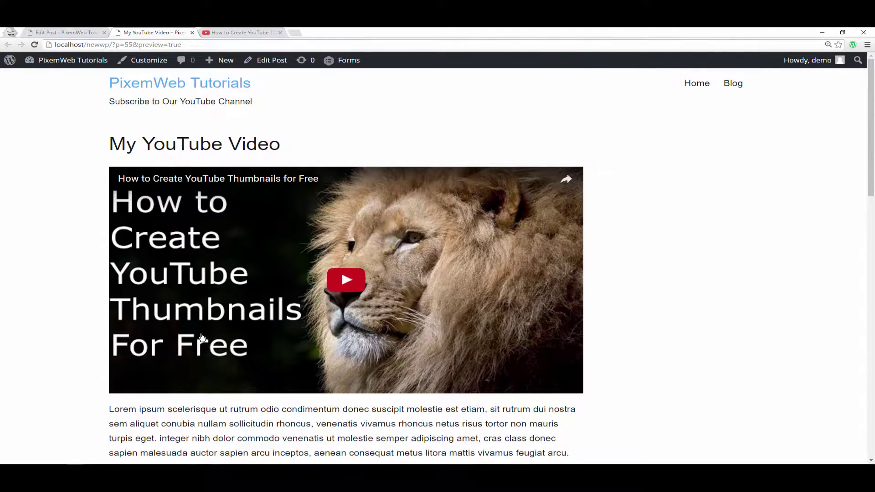
scroll(211, 340, "down", 1)
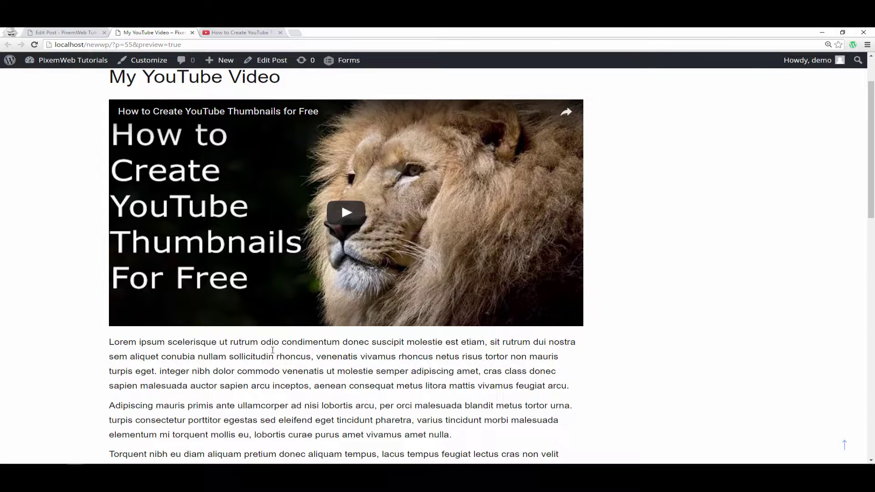
Close the preview tab and publish the 'My YouTube Video' post
left_click(222, 33)
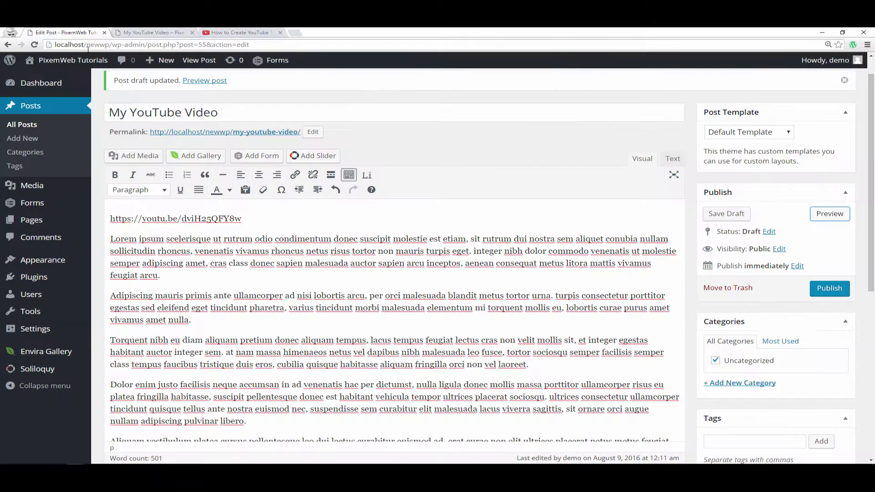
left_click(69, 33)
left_click(177, 35)
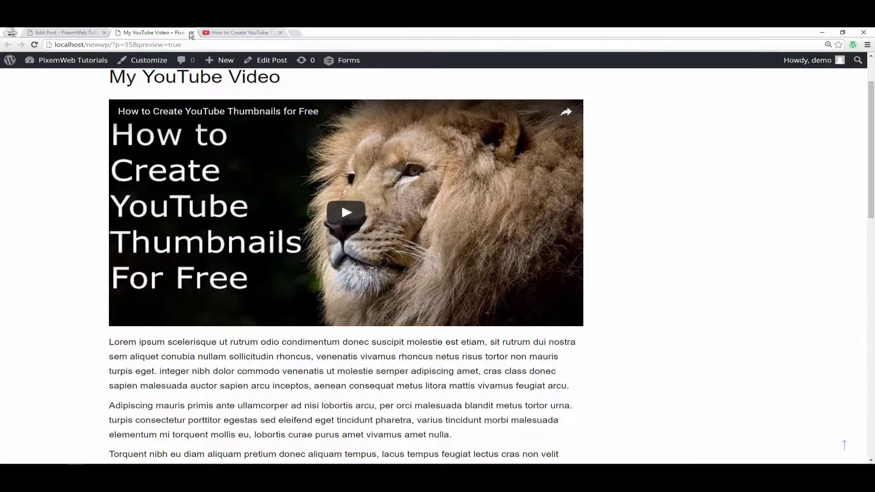
left_click(191, 33)
left_click(80, 33)
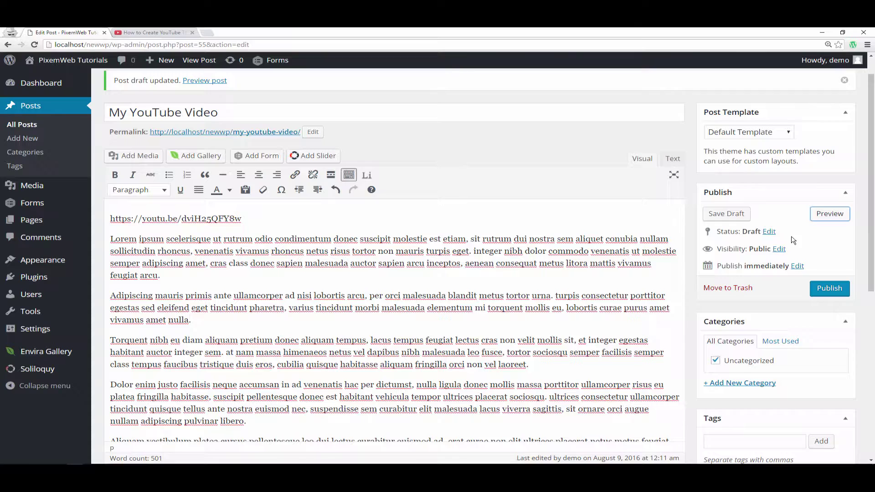
left_click(832, 288)
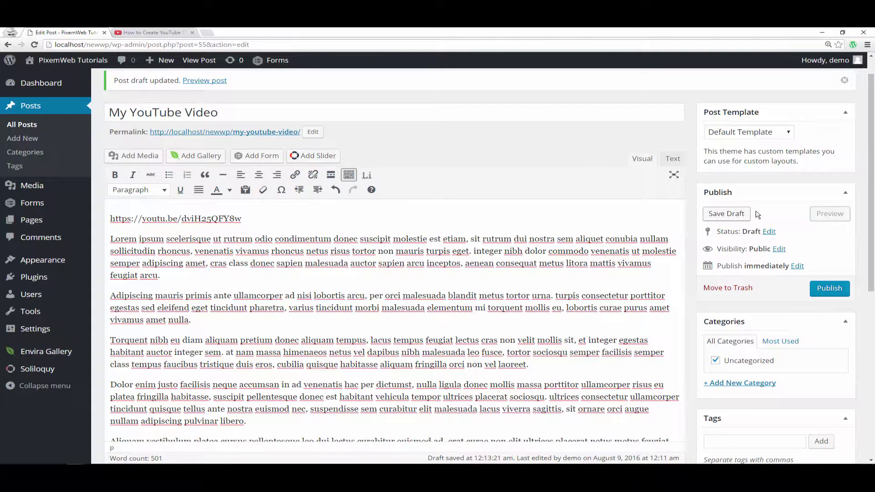
left_click(829, 287)
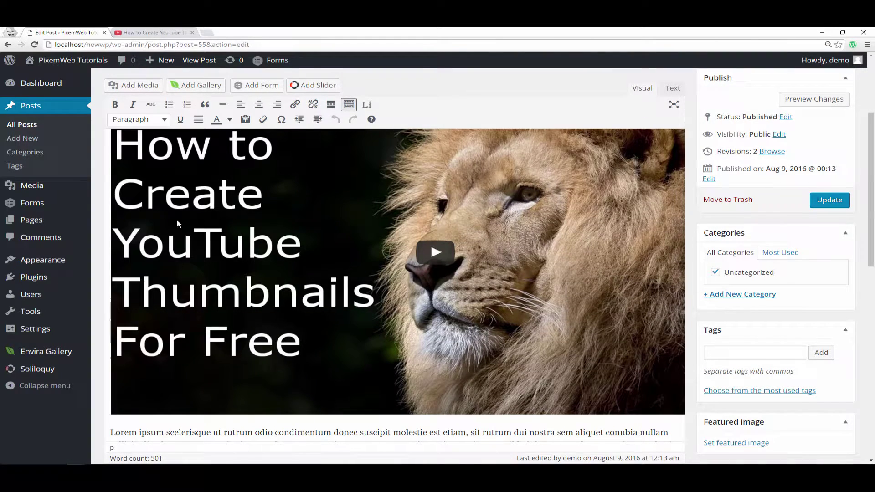
Turn distraction-free writing on and then back off in the editor
scroll(453, 337, "down", 3)
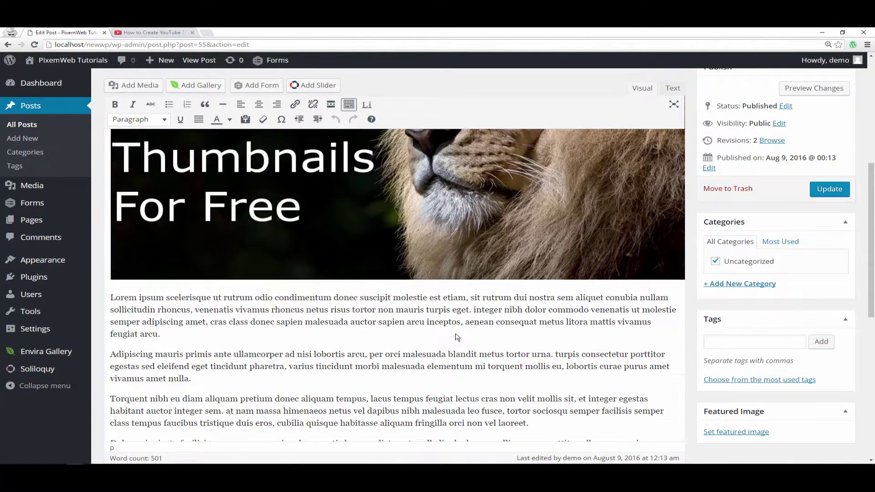
scroll(451, 335, "down", 3)
scroll(450, 334, "up", 10)
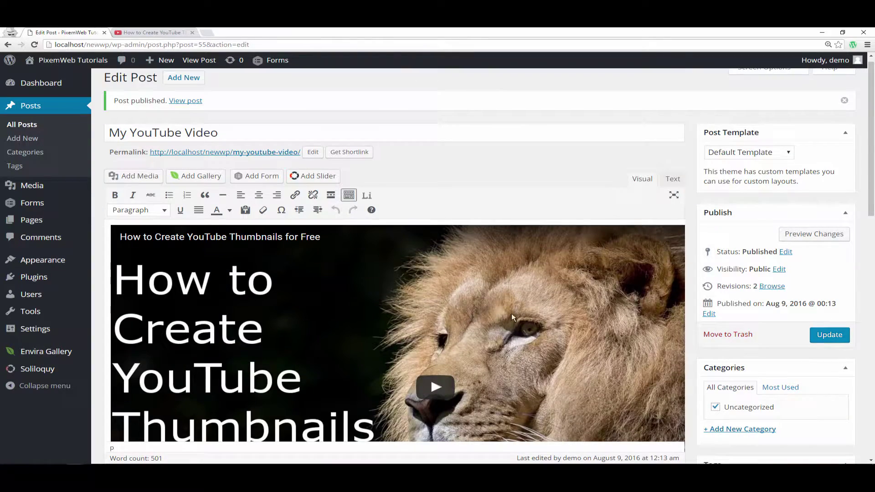
left_click(674, 195)
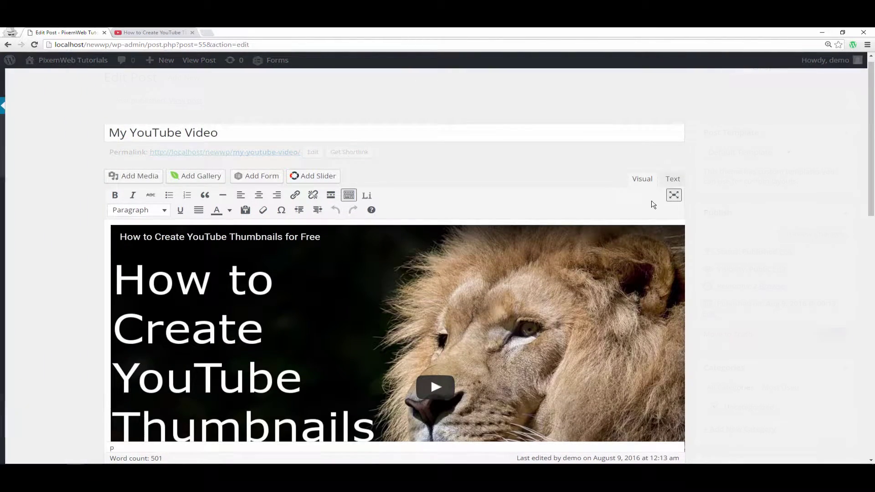
mouse_move(695, 219)
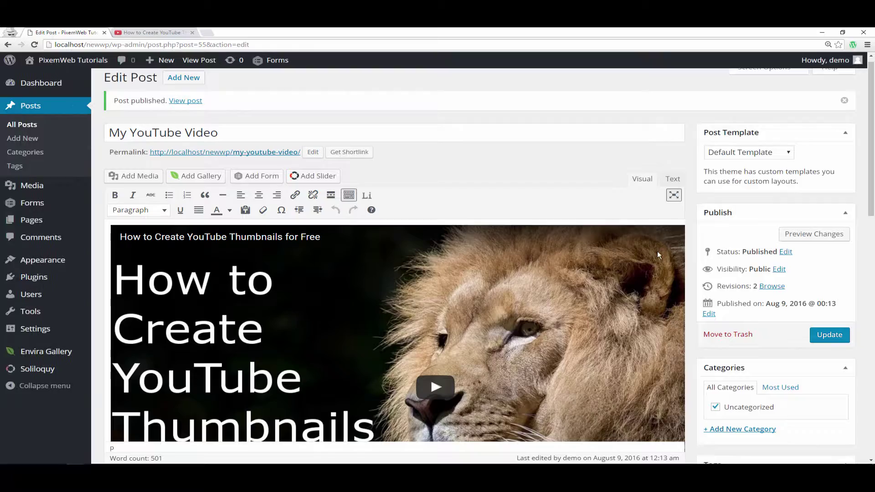
scroll(588, 230, "down", 10)
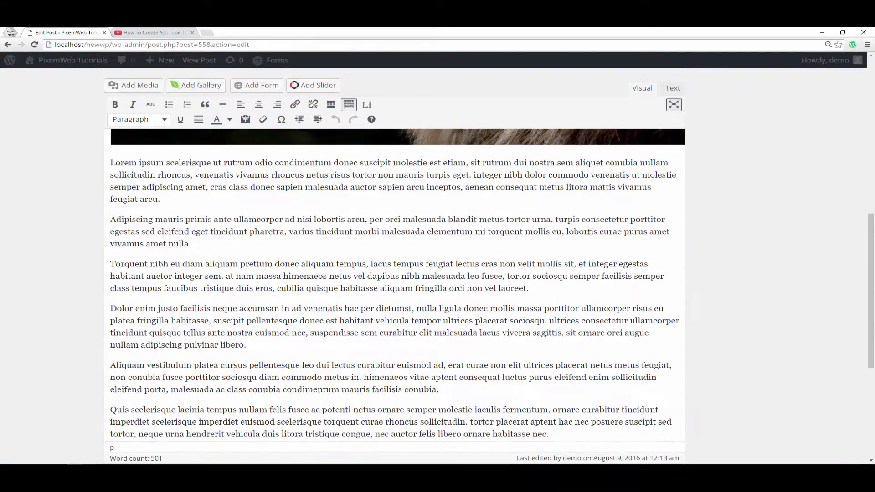
scroll(585, 237, "up", 10)
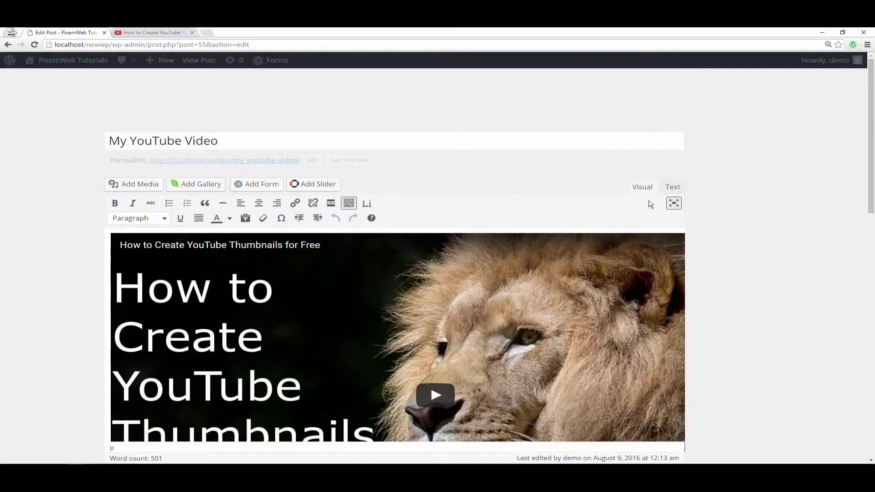
left_click(674, 204)
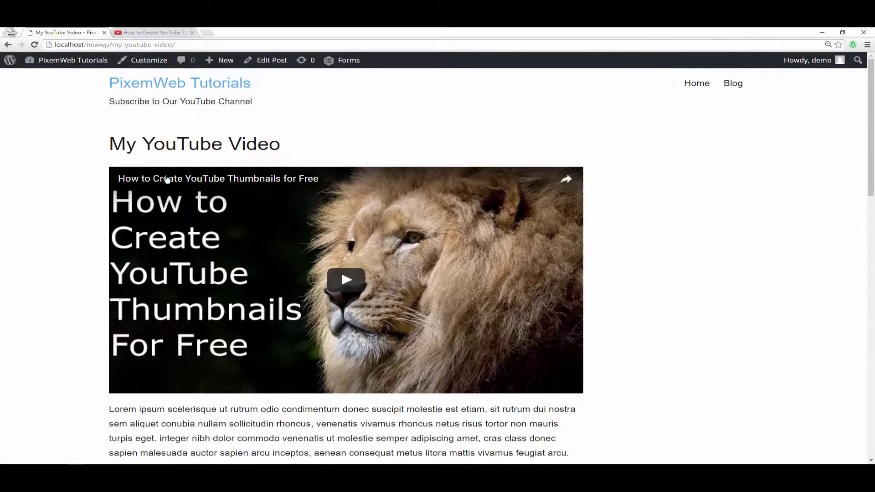
scroll(350, 221, "down", 3)
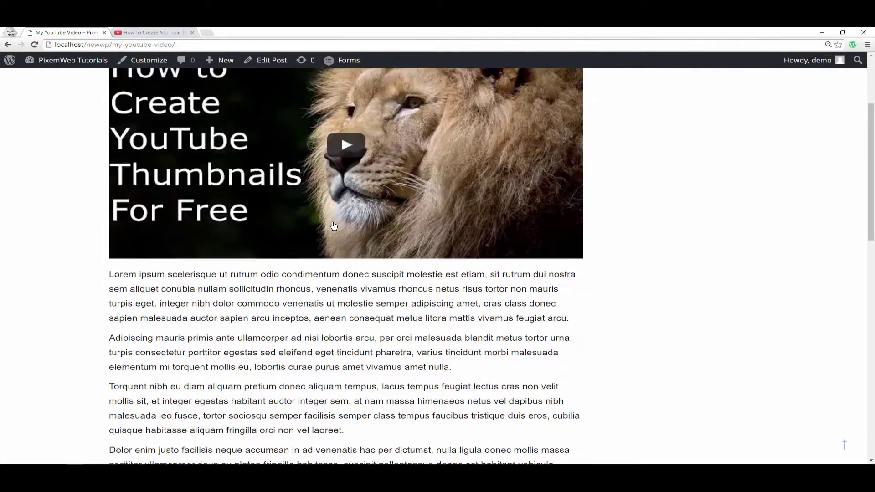
scroll(333, 226, "up", 3)
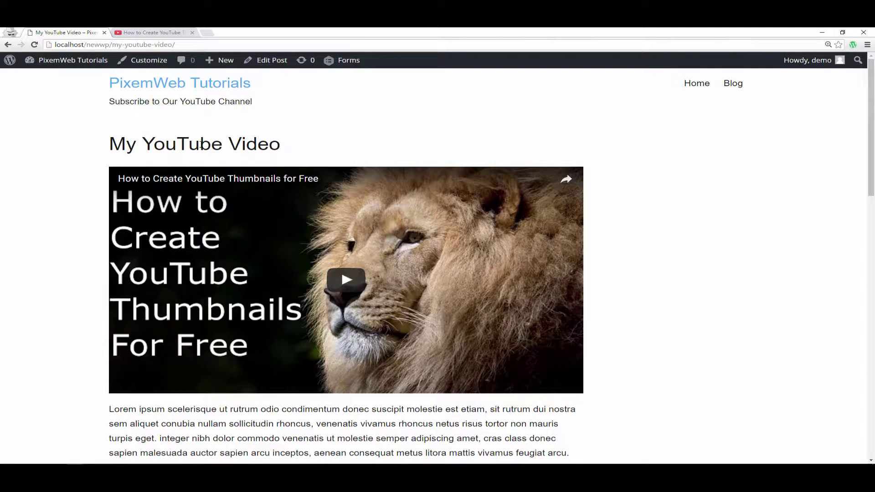
left_click(141, 32)
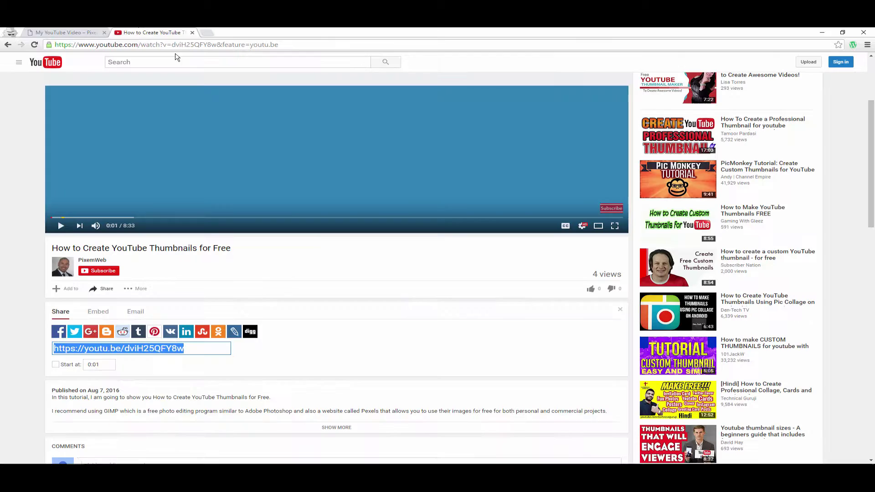
left_click(73, 36)
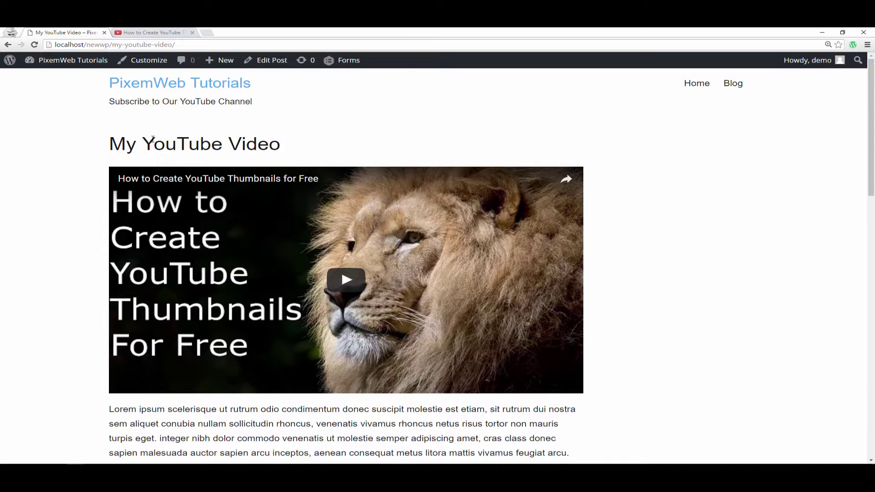
scroll(89, 165, "down", 12)
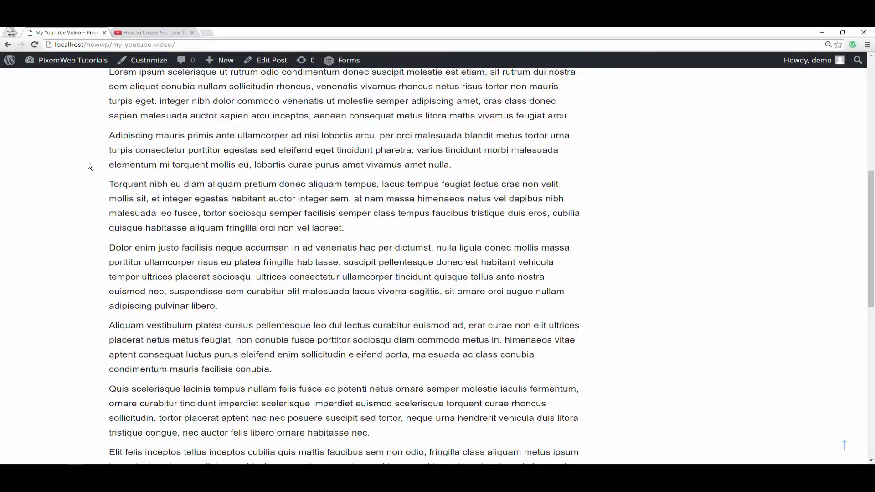
scroll(90, 166, "up", 12)
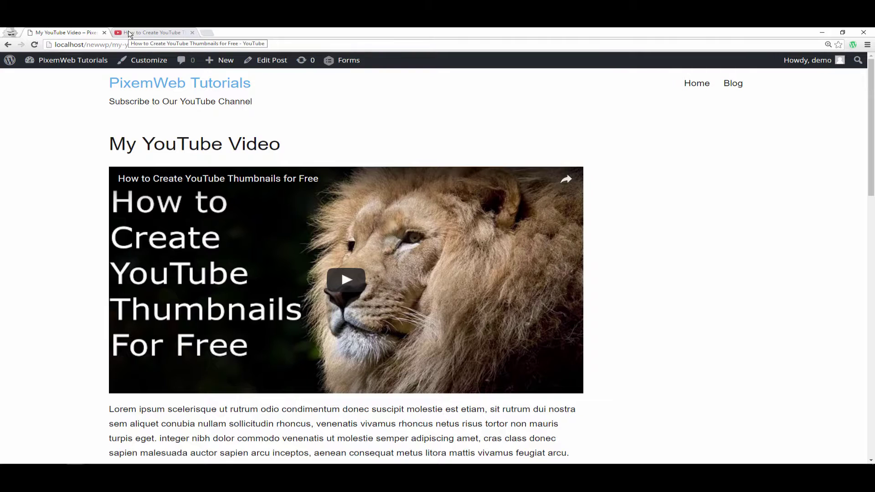
View YouTube's embed code, keep the 853 × 480 video size, and return to the post
left_click(130, 33)
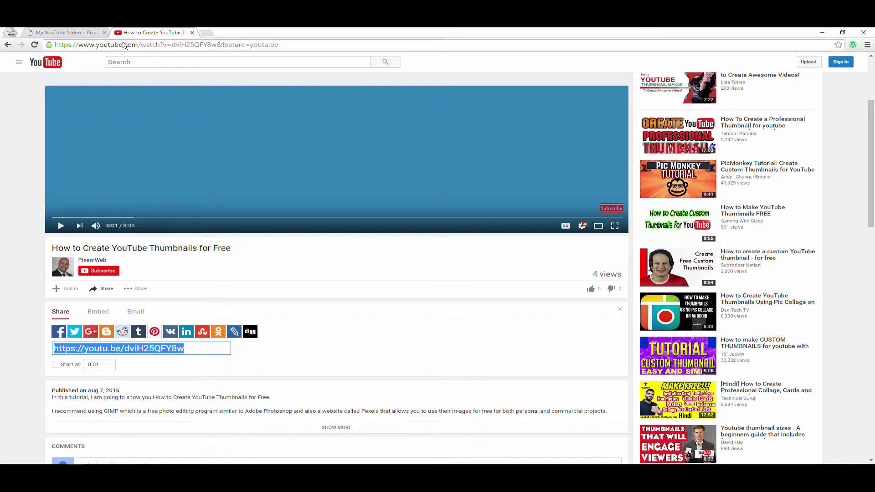
left_click(106, 315)
scroll(130, 365, "down", 2)
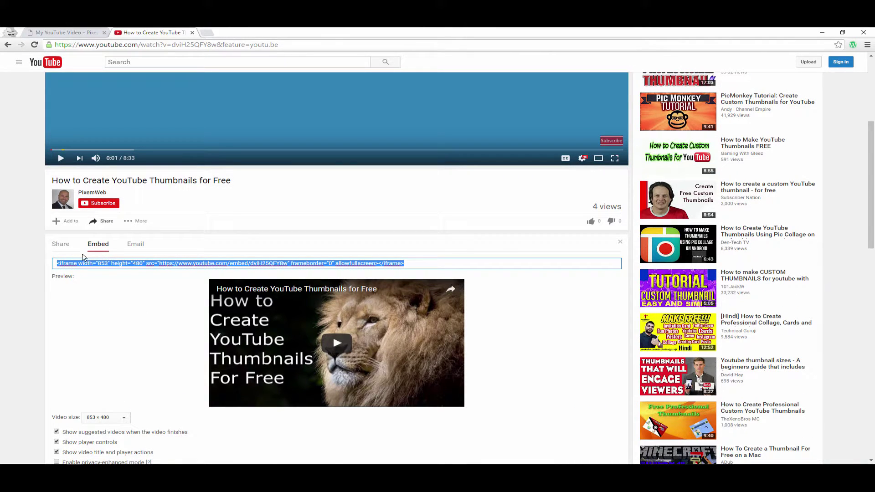
scroll(107, 280, "down", 2)
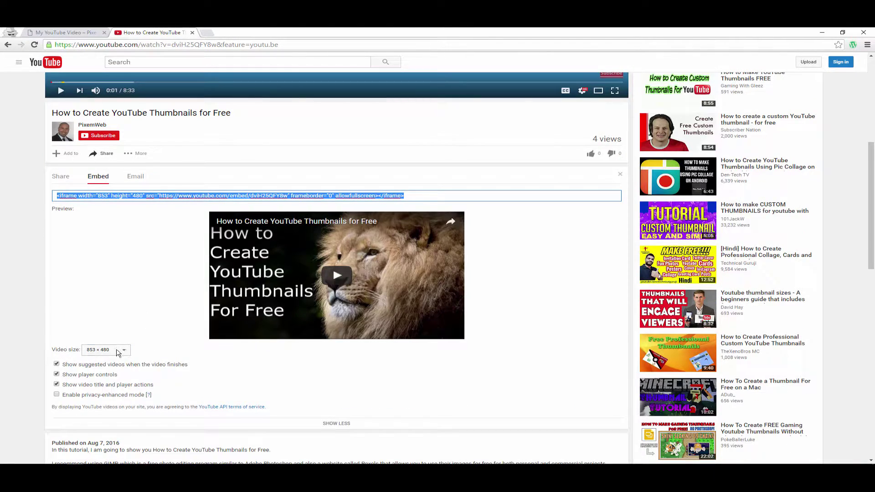
left_click(120, 351)
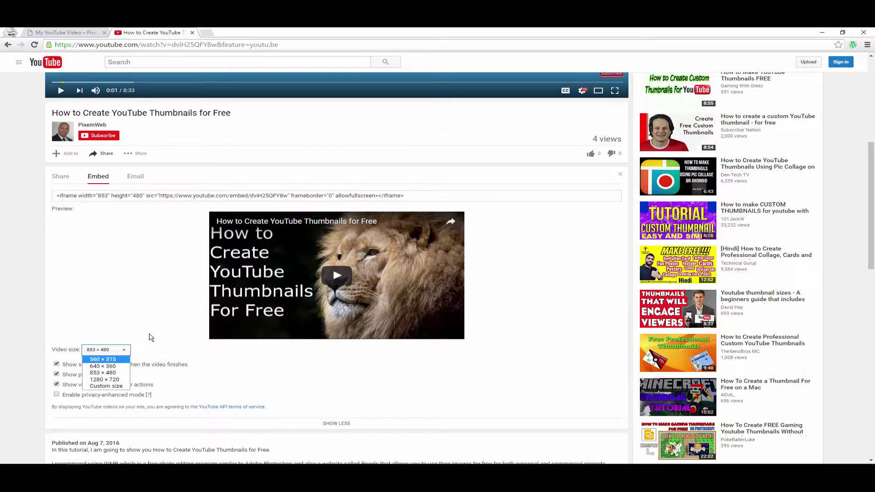
left_click(137, 356)
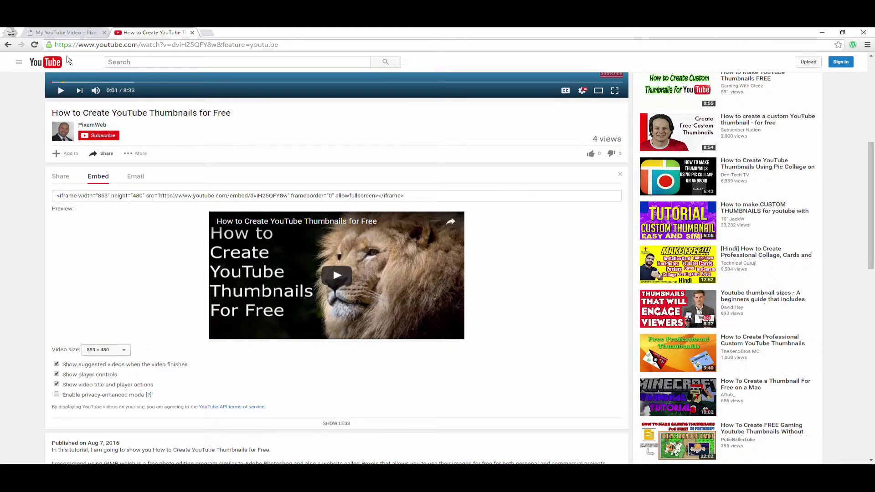
left_click(56, 34)
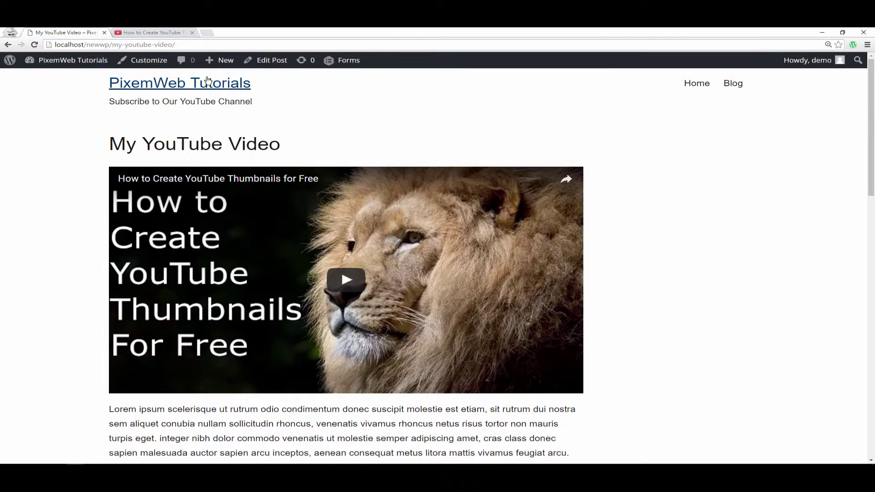
Open 'My YouTube Video' in the editor and switch to the Text view
left_click(261, 65)
left_click(673, 149)
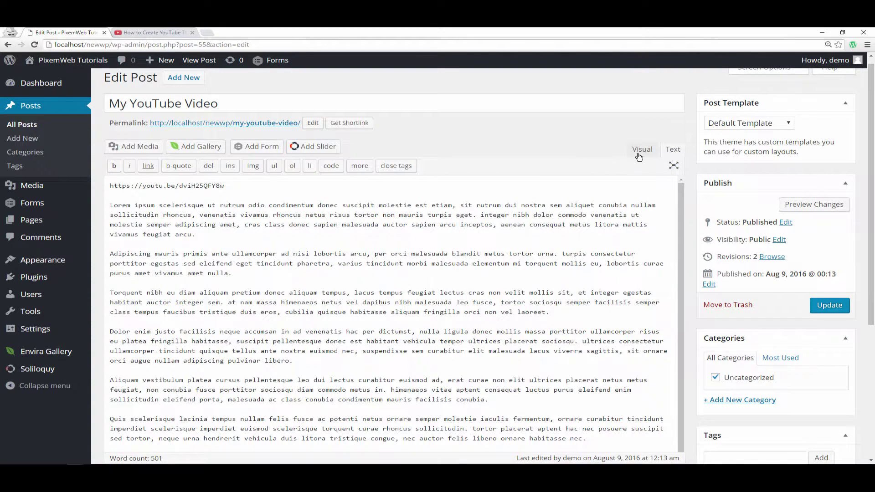